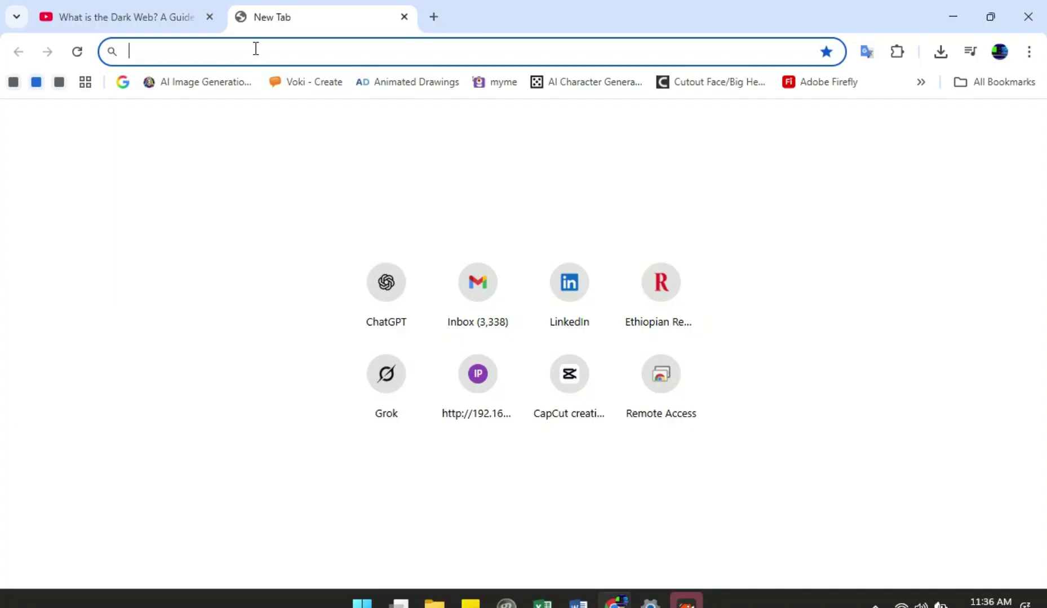
# Go to google.com and search for "google chrome extensions"
pyautogui.write('googl')
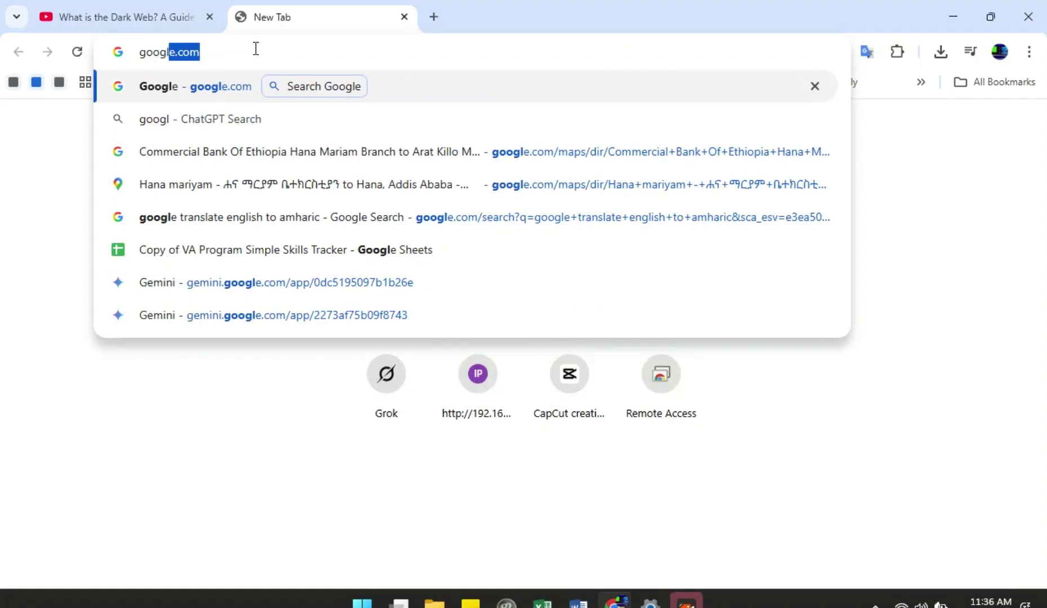
pyautogui.press('Return')
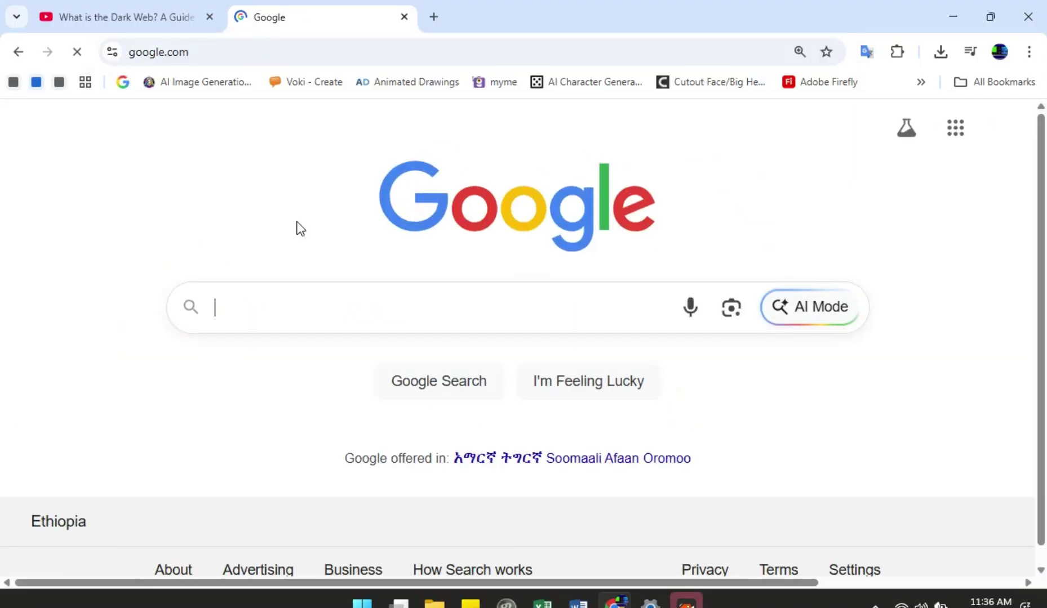
pyautogui.click(256, 311)
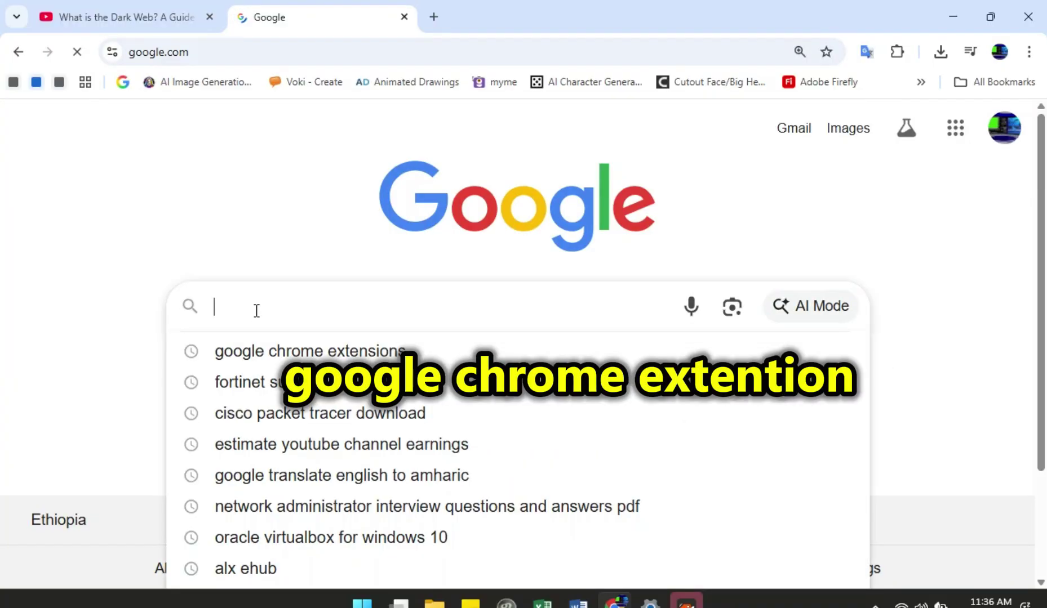
pyautogui.write('g')
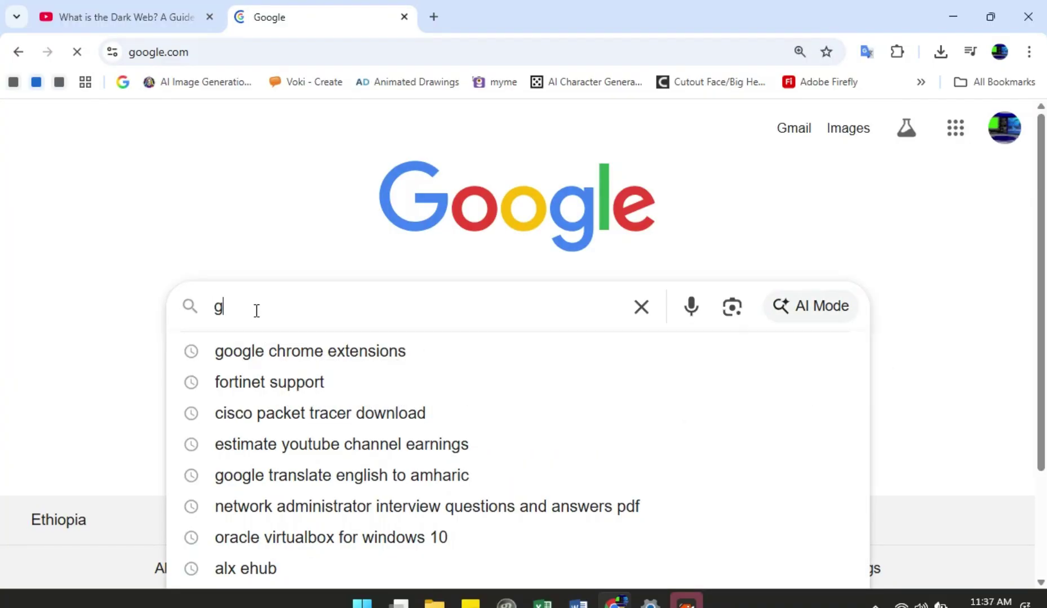
pyautogui.write('oog')
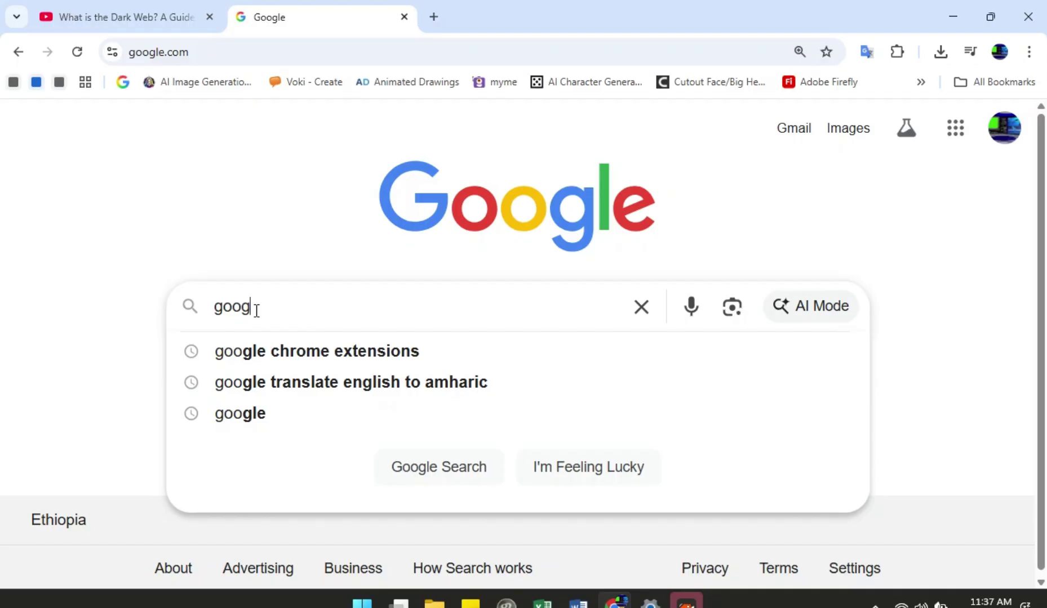
pyautogui.click(391, 353)
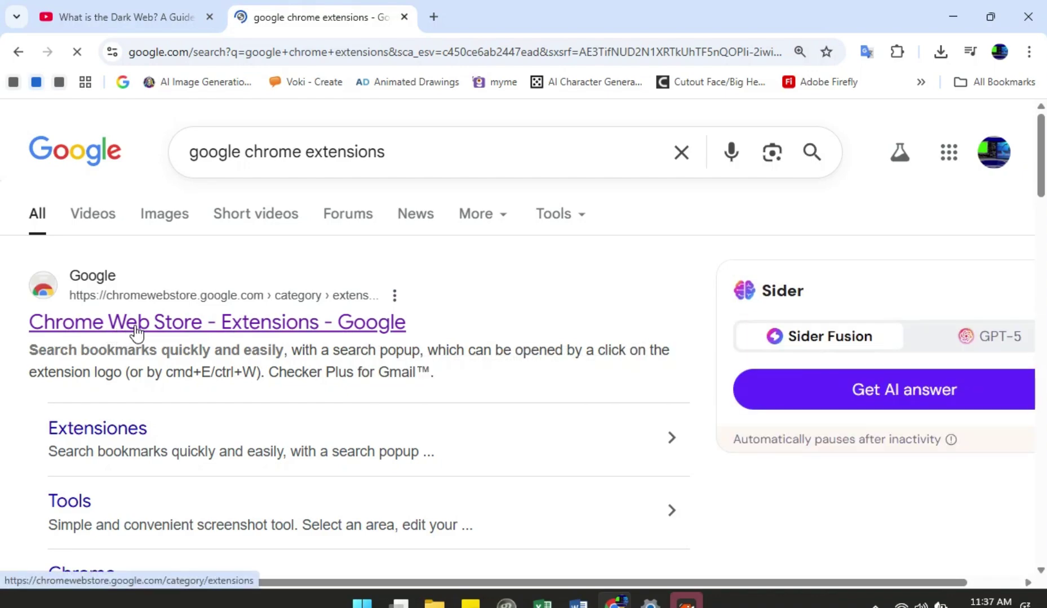
# Open the Chrome Web Store extensions category from the results, returning to it from the Favorites of 2024 collection
pyautogui.click(279, 326)
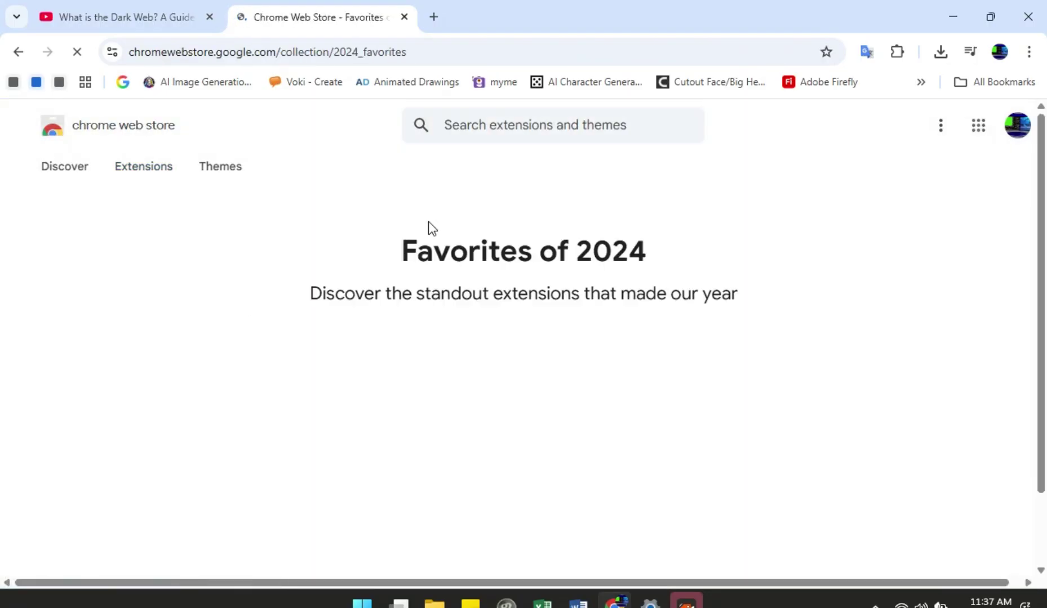
pyautogui.click(19, 53)
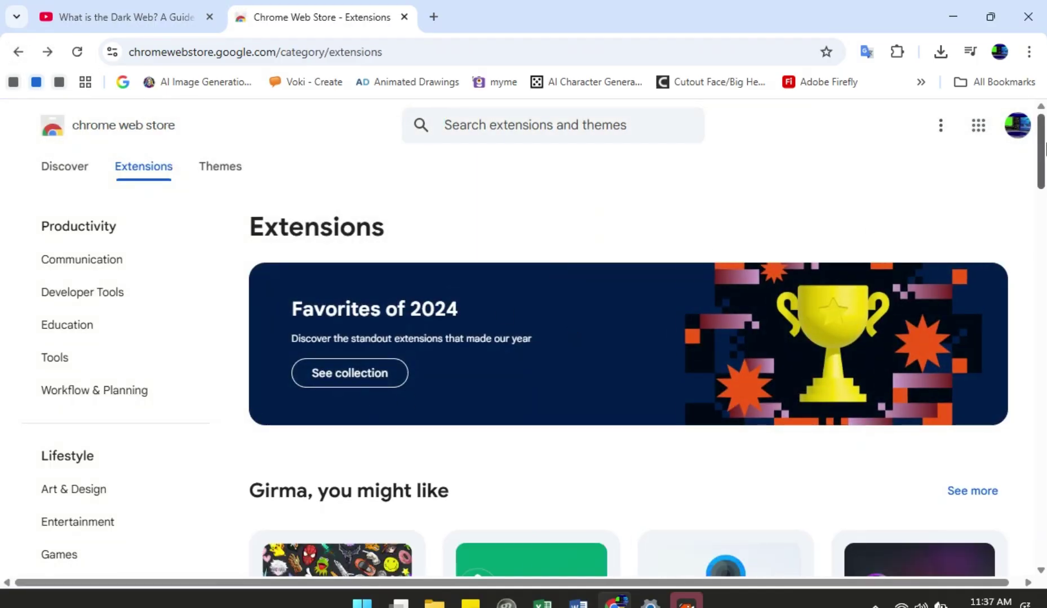
pyautogui.scroll(-4, 1041, 156)
pyautogui.scroll(4, 1034, 163)
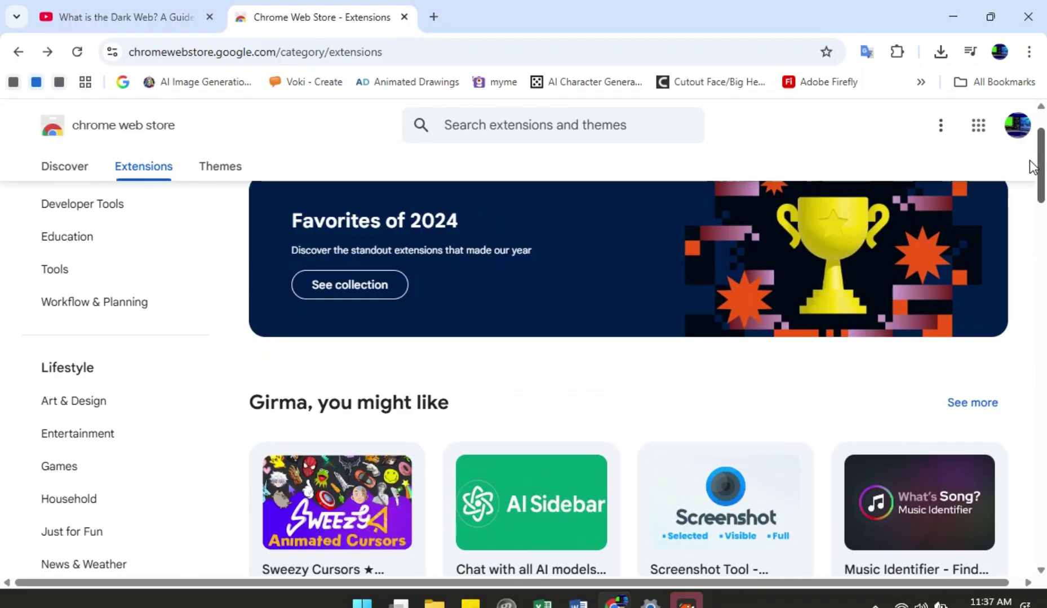
# Search the store for "sider" and open the page of the "Sider: Chat with all AI" extension
pyautogui.click(507, 130)
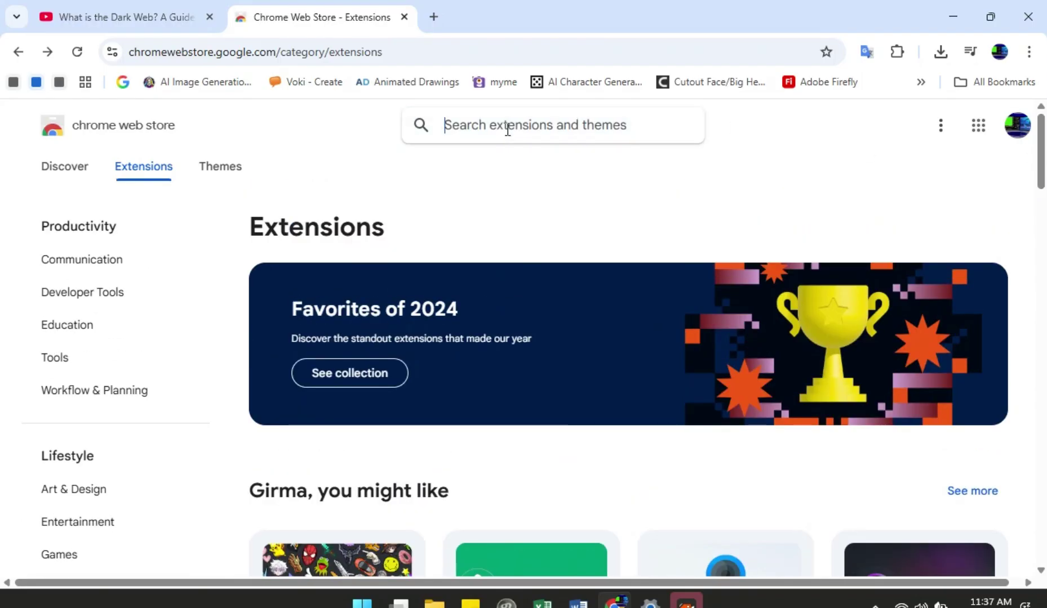
pyautogui.write('sider')
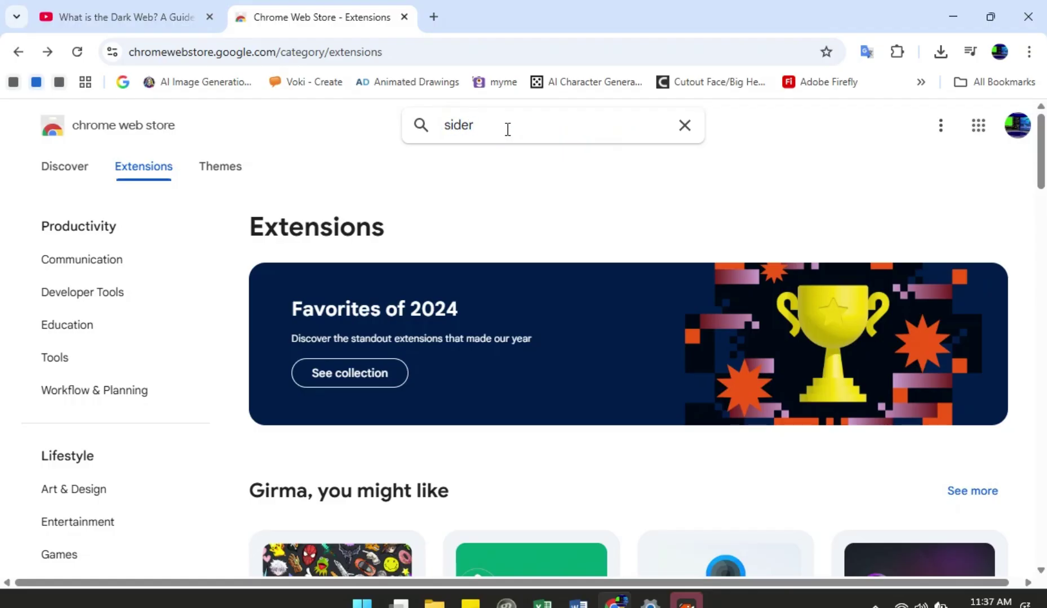
pyautogui.press('Return')
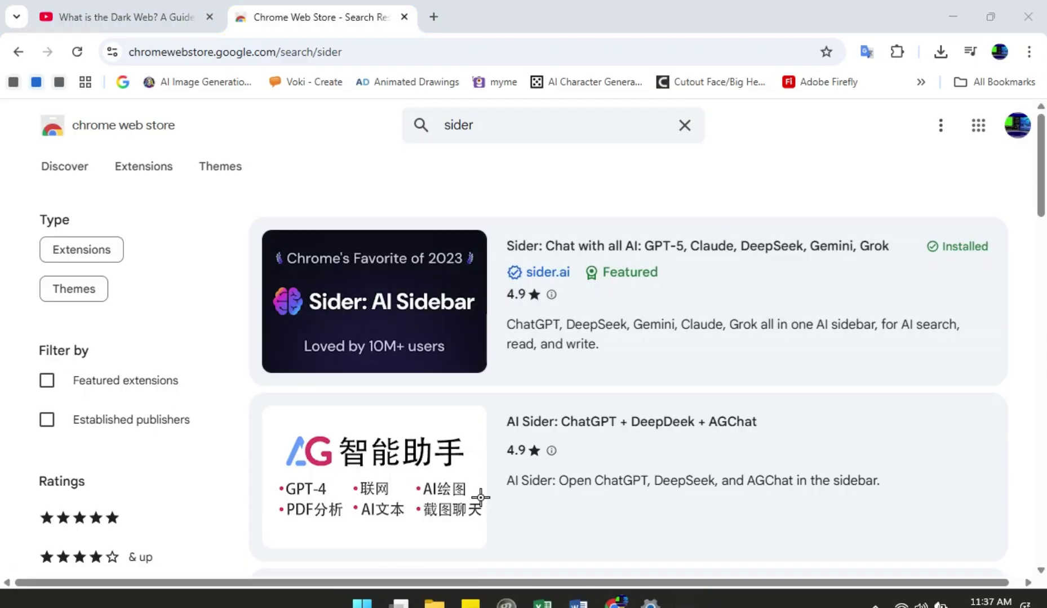
pyautogui.moveTo(230, 223); pyautogui.dragTo(503, 390)
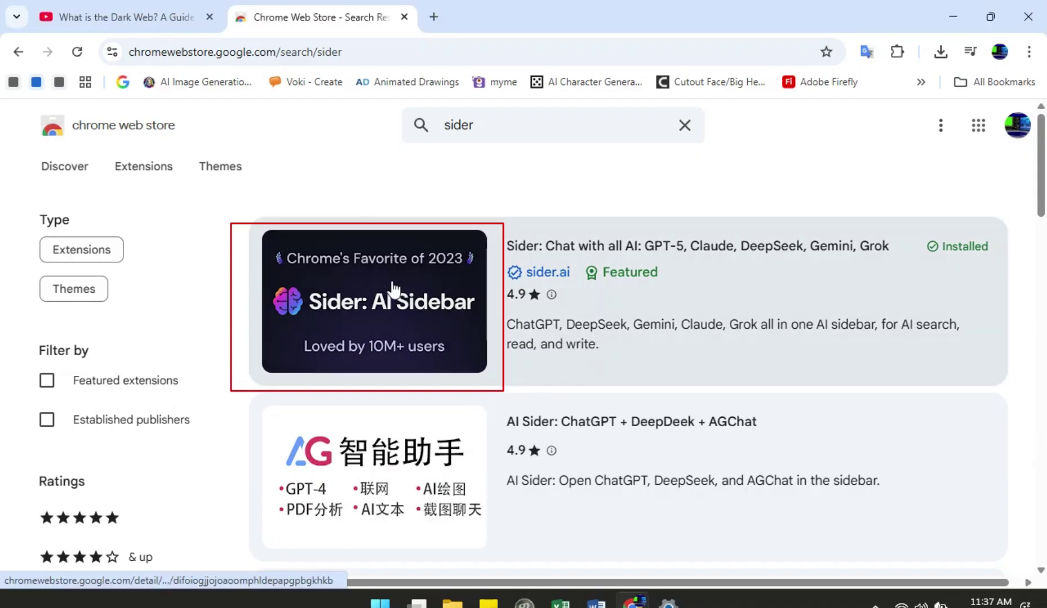
pyautogui.click(436, 340)
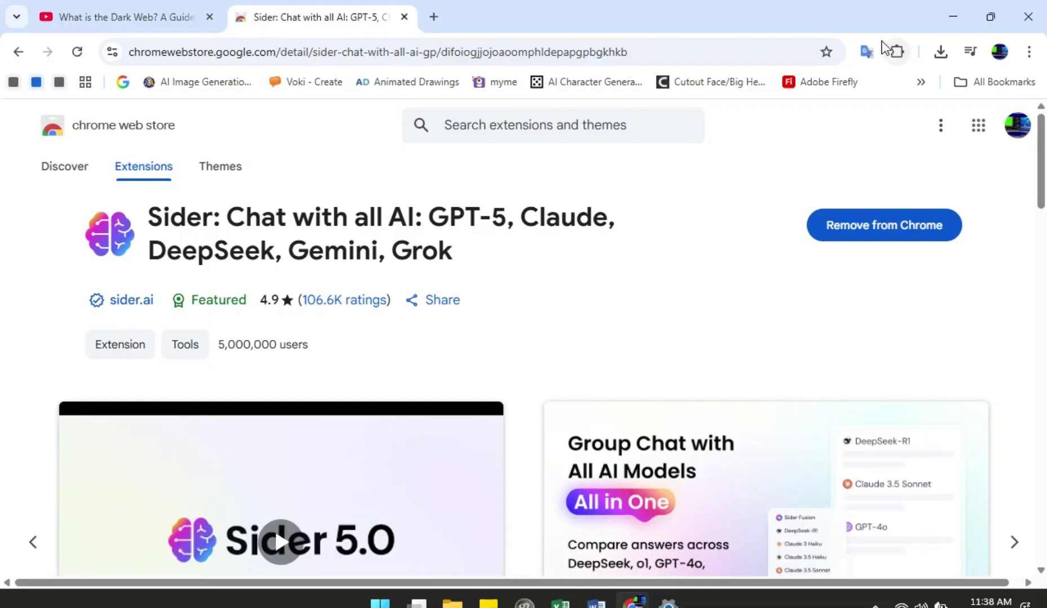
pyautogui.press('super+Down')
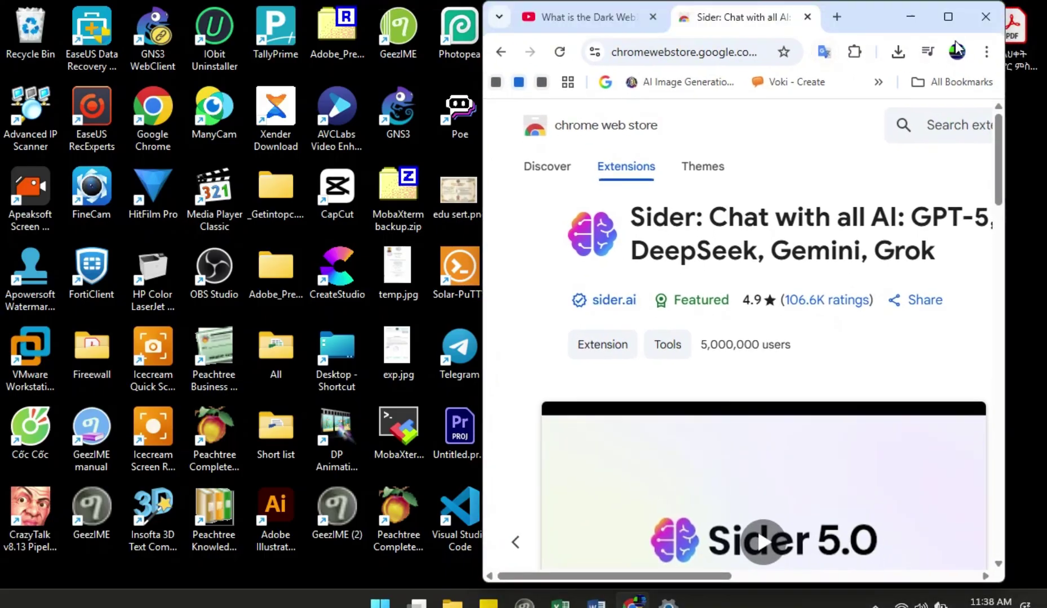
pyautogui.click(946, 17)
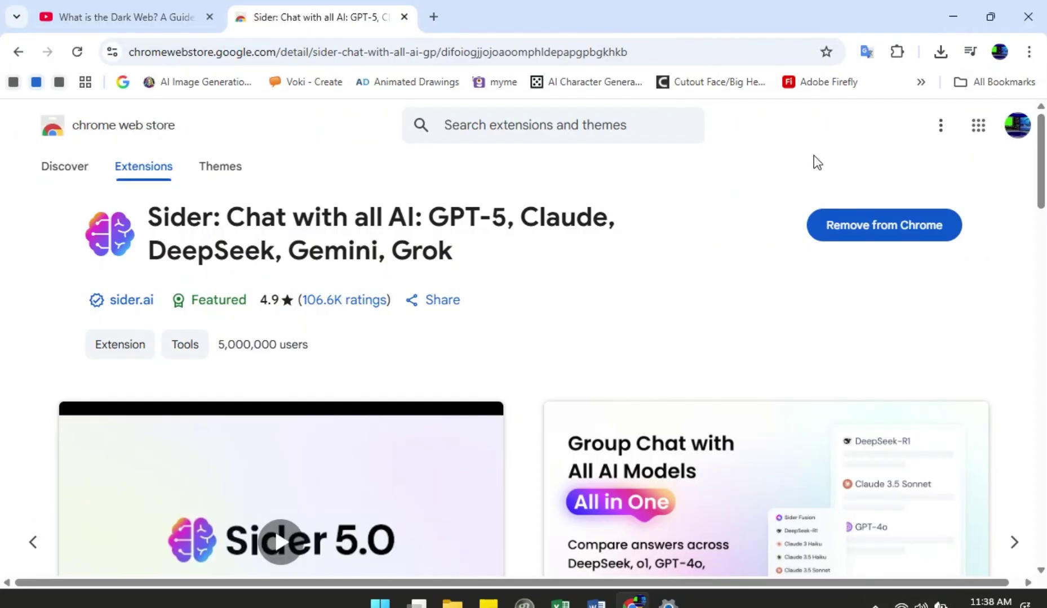
# Open the browser's extension management page and locate the Sider extension
pyautogui.click(897, 52)
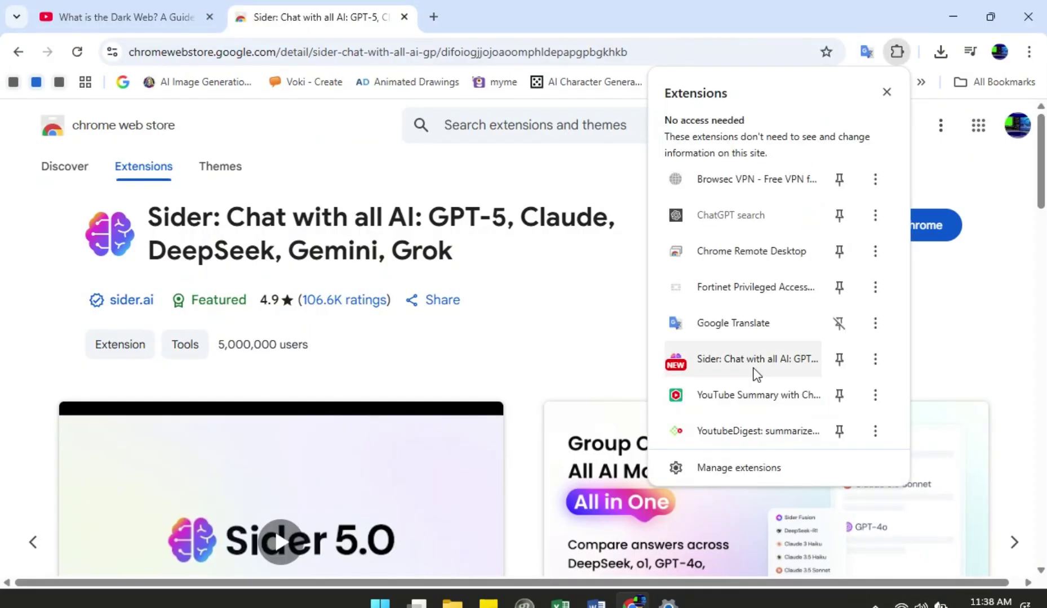
pyautogui.click(733, 469)
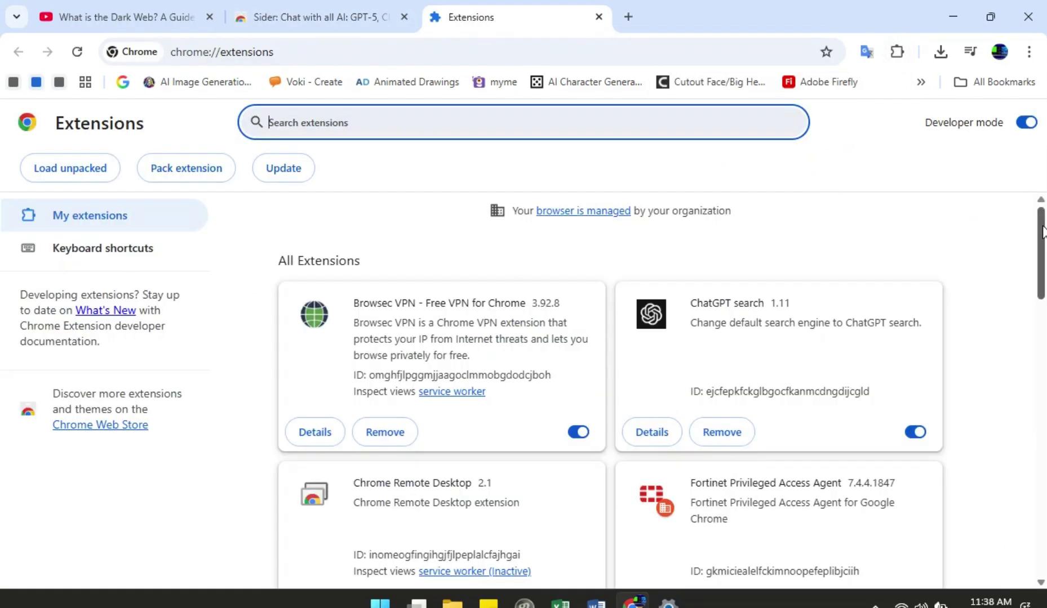
pyautogui.moveTo(1041, 239); pyautogui.dragTo(1041, 260)
pyautogui.moveTo(1041, 259); pyautogui.dragTo(1041, 447)
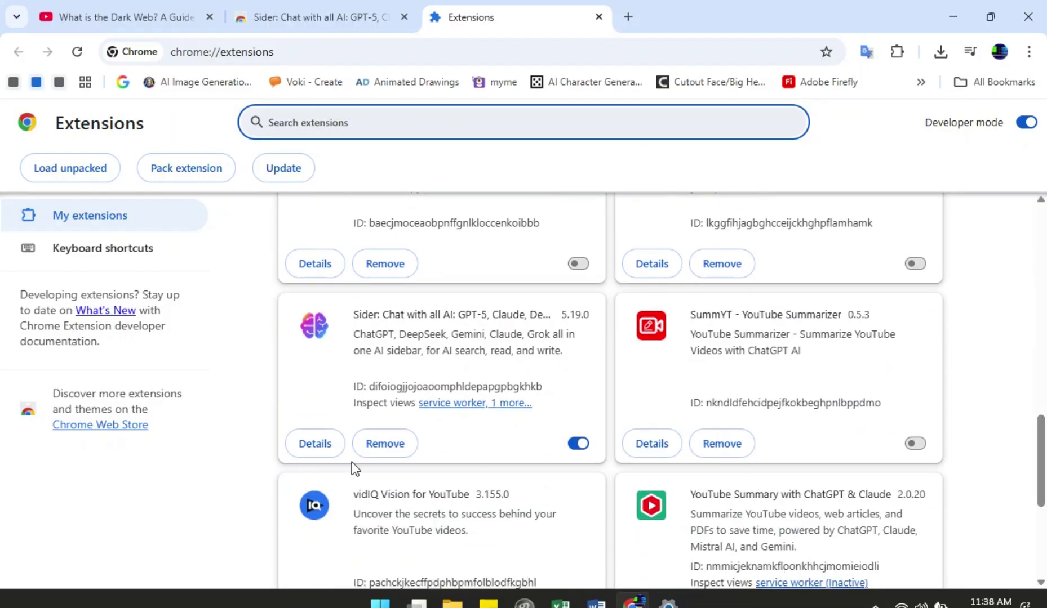
# Turn the Sider extension off and back on
pyautogui.click(576, 445)
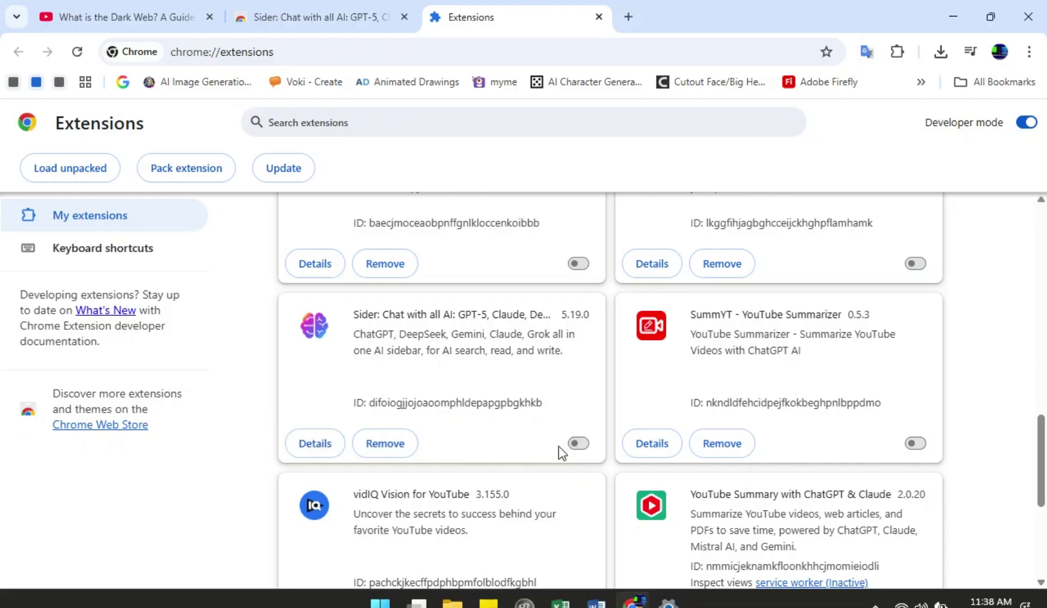
pyautogui.click(579, 444)
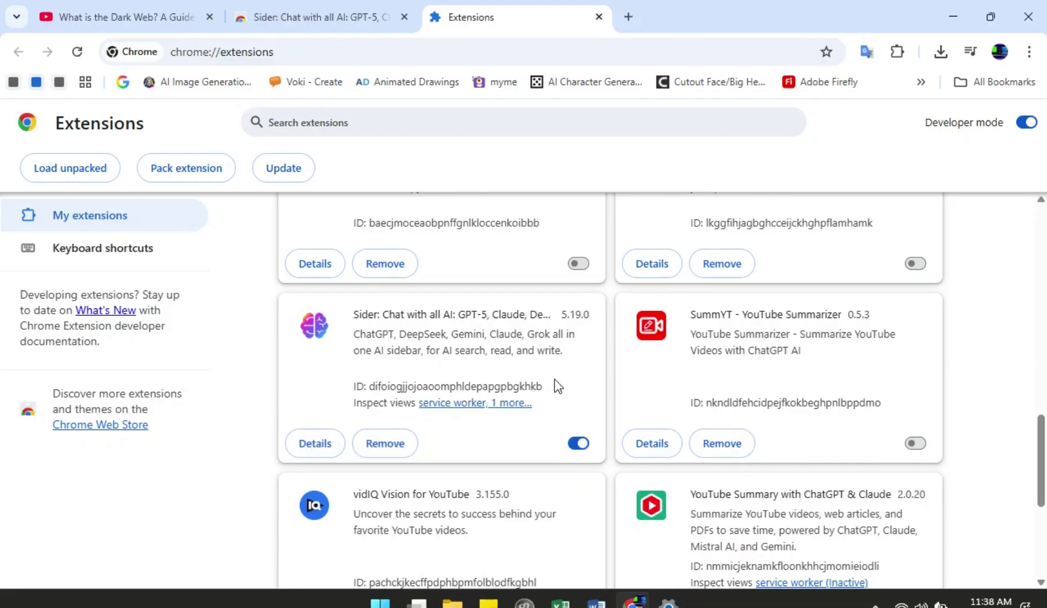
pyautogui.moveTo(1041, 485); pyautogui.dragTo(1030, 291)
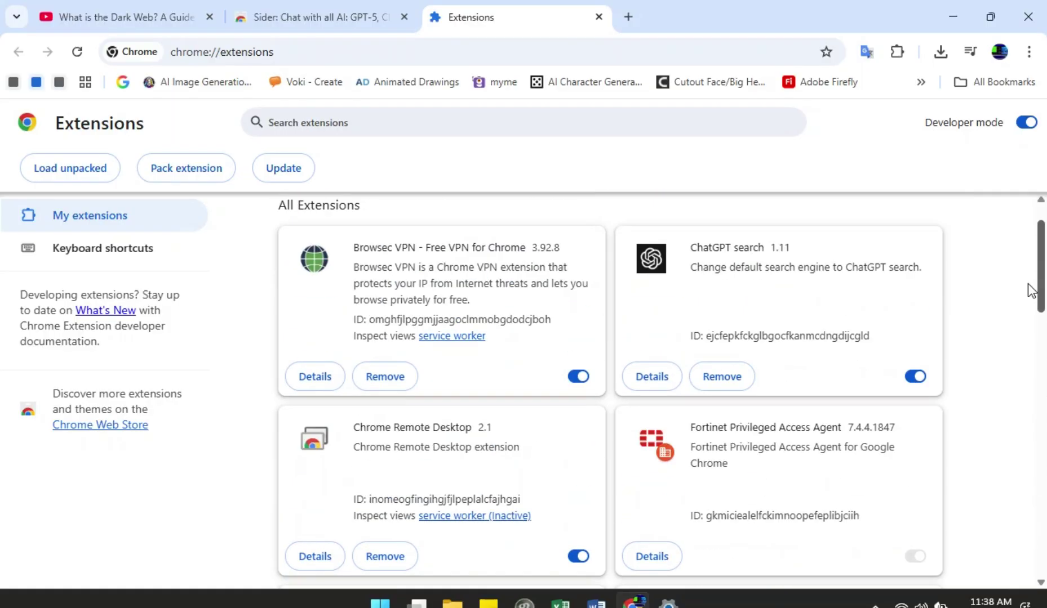
# Switch to the YouTube video "What is the Dark Web?" and choose English as the Sider panel's language
pyautogui.click(147, 13)
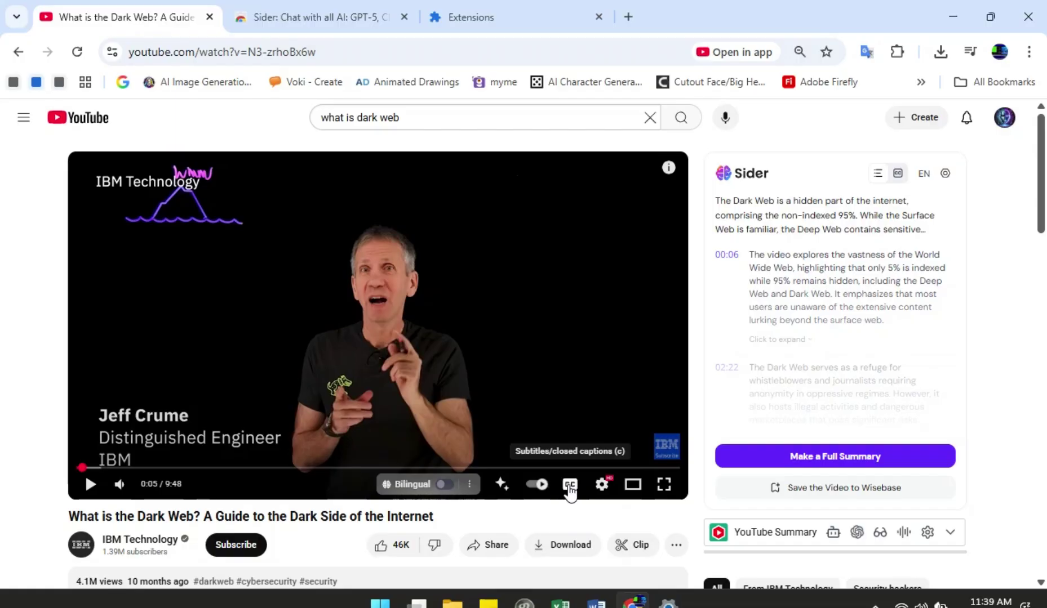
pyautogui.click(919, 178)
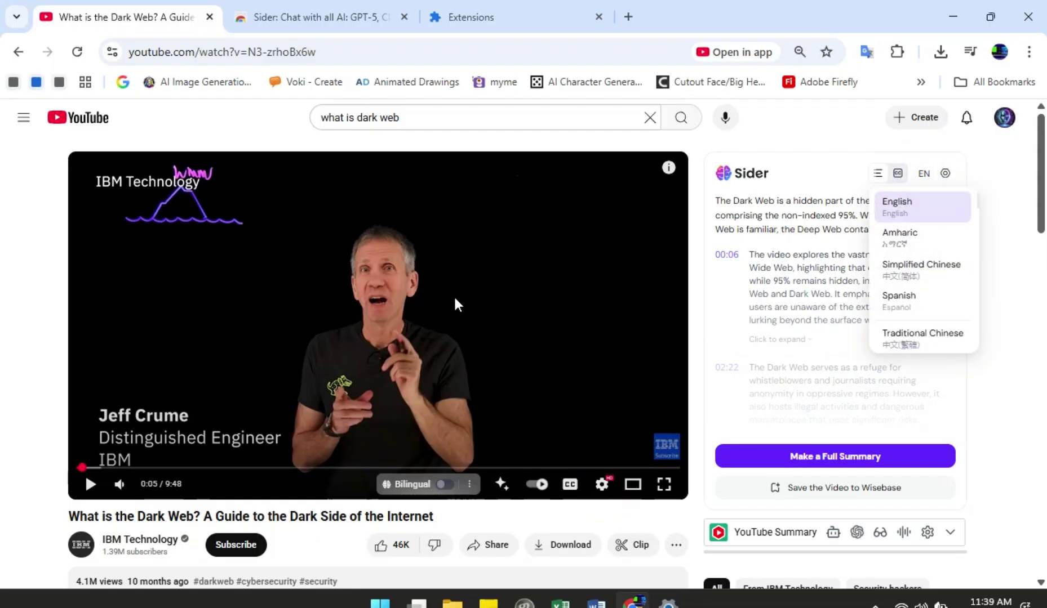
pyautogui.click(363, 315)
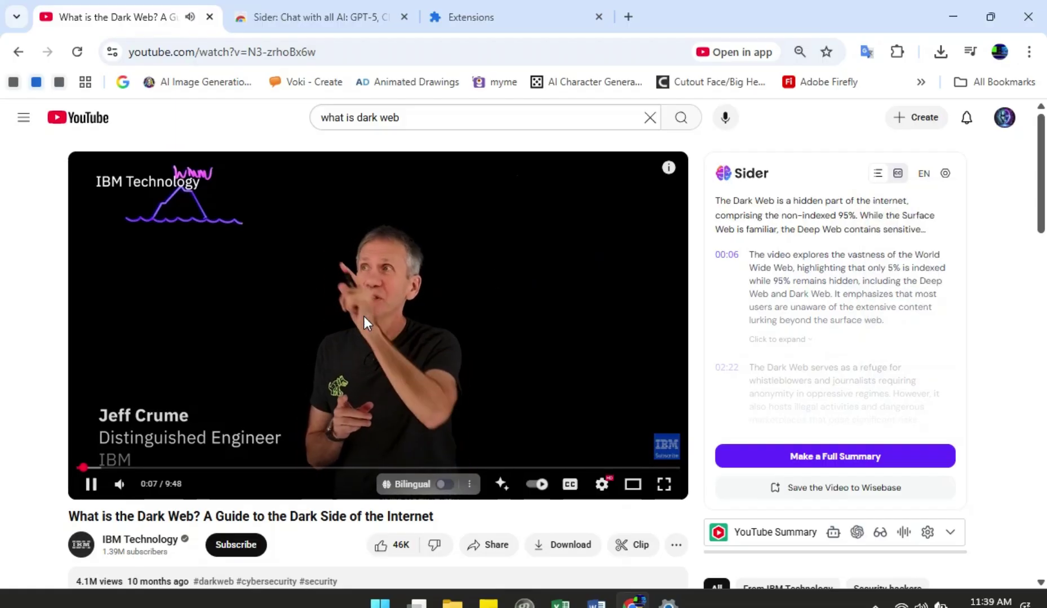
pyautogui.click(362, 316)
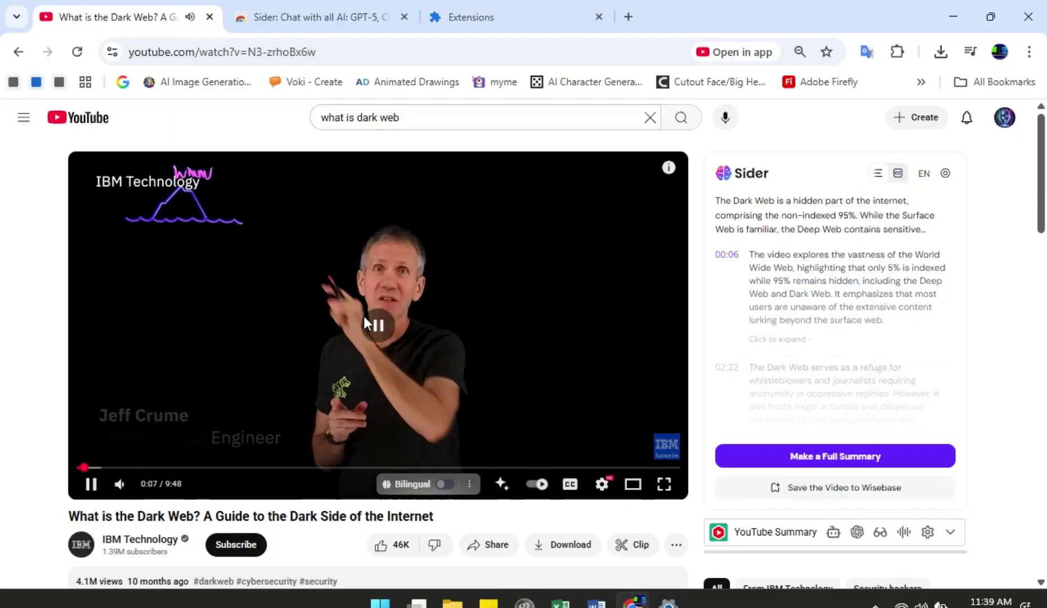
pyautogui.click(924, 175)
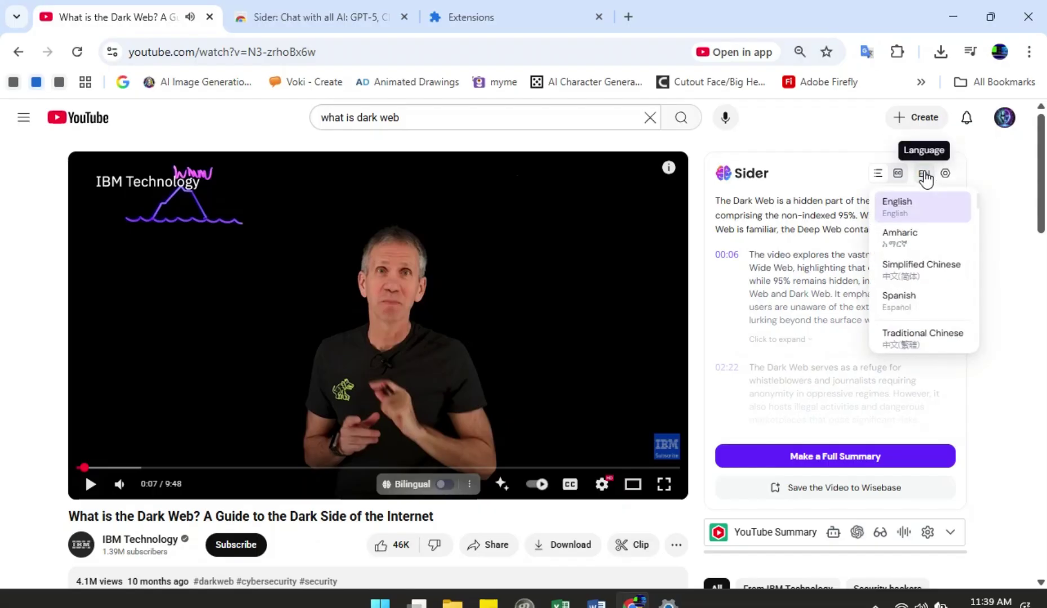
pyautogui.click(901, 209)
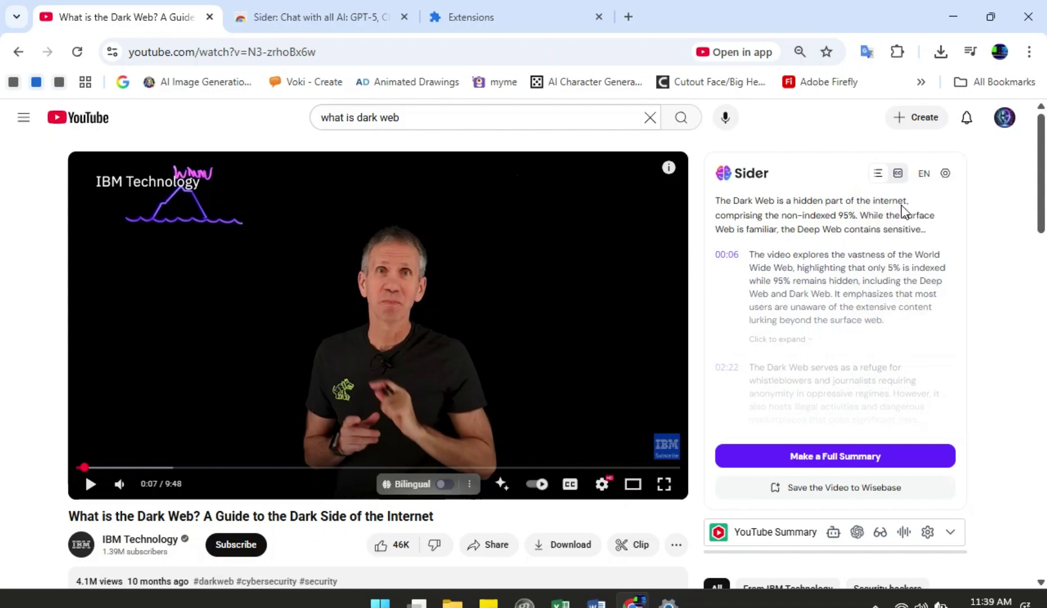
# Show the video's subtitles in the Sider panel and set their language to Amharic
pyautogui.click(899, 175)
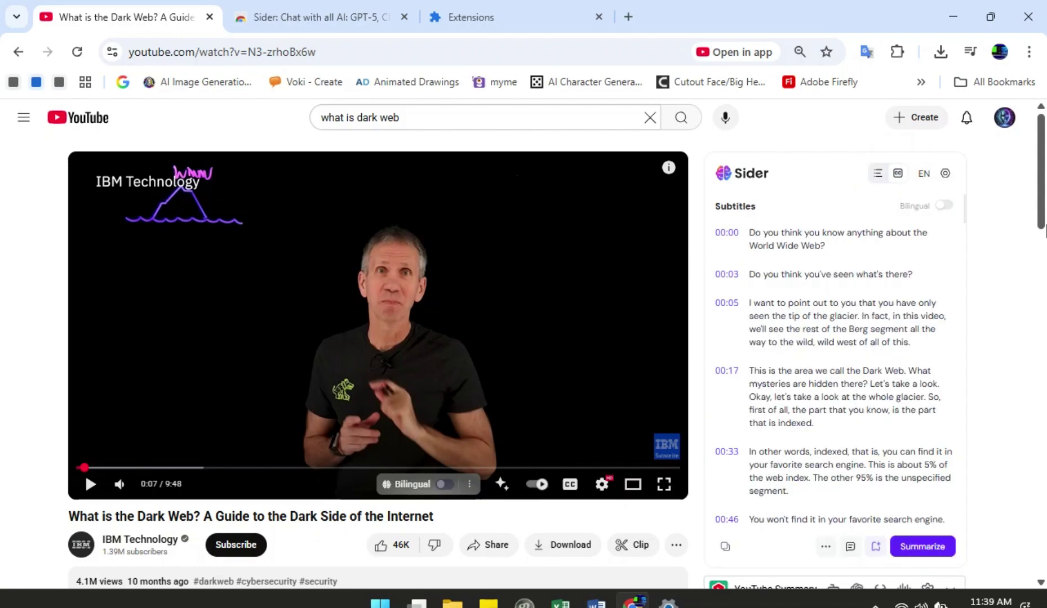
pyautogui.scroll(-1, 1031, 210)
pyautogui.scroll(1, 1034, 194)
pyautogui.moveTo(964, 206); pyautogui.dragTo(1000, 208)
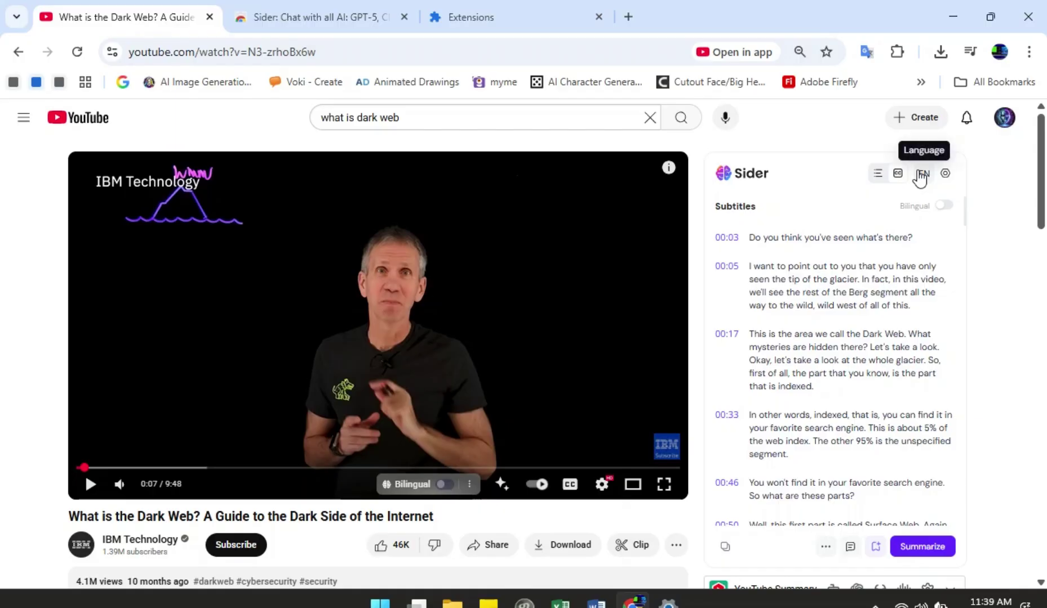
pyautogui.click(922, 175)
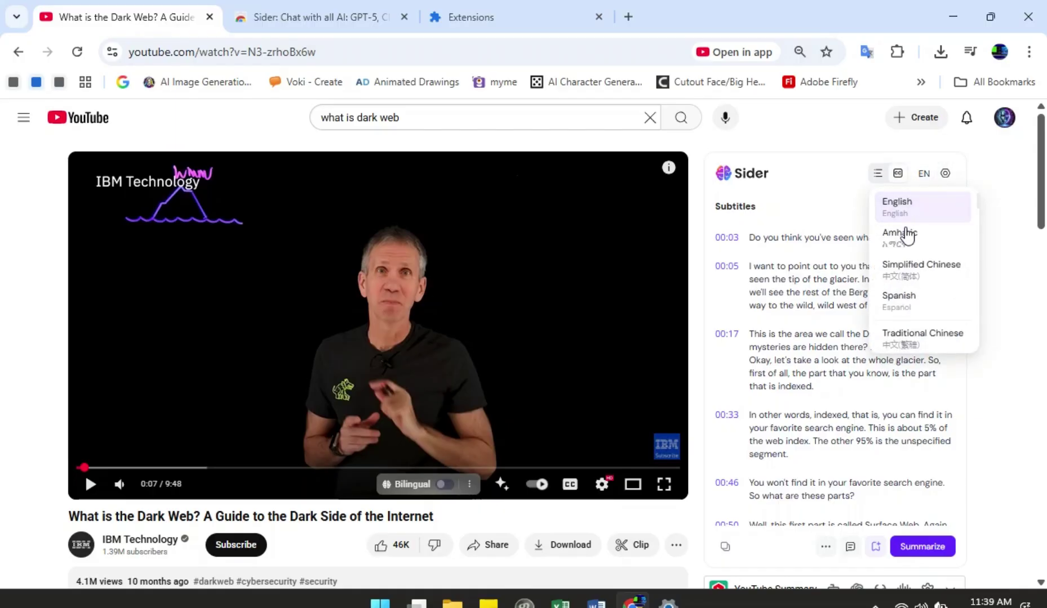
pyautogui.click(901, 236)
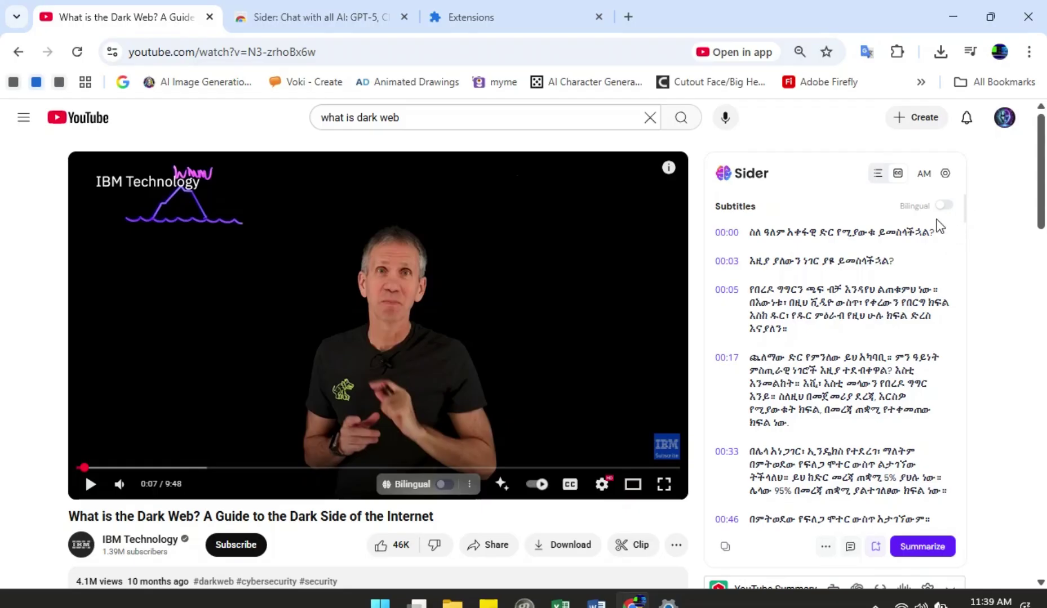
# Select the entire Amharic subtitle text, from the 00:00 line through the end of the 09:37 entry
pyautogui.moveTo(965, 206)
pyautogui.mouseDown()
pyautogui.moveTo(931, 470)
pyautogui.moveTo(906, 474)
pyautogui.moveTo(976, 299)
pyautogui.moveTo(976, 220)
pyautogui.mouseUp()
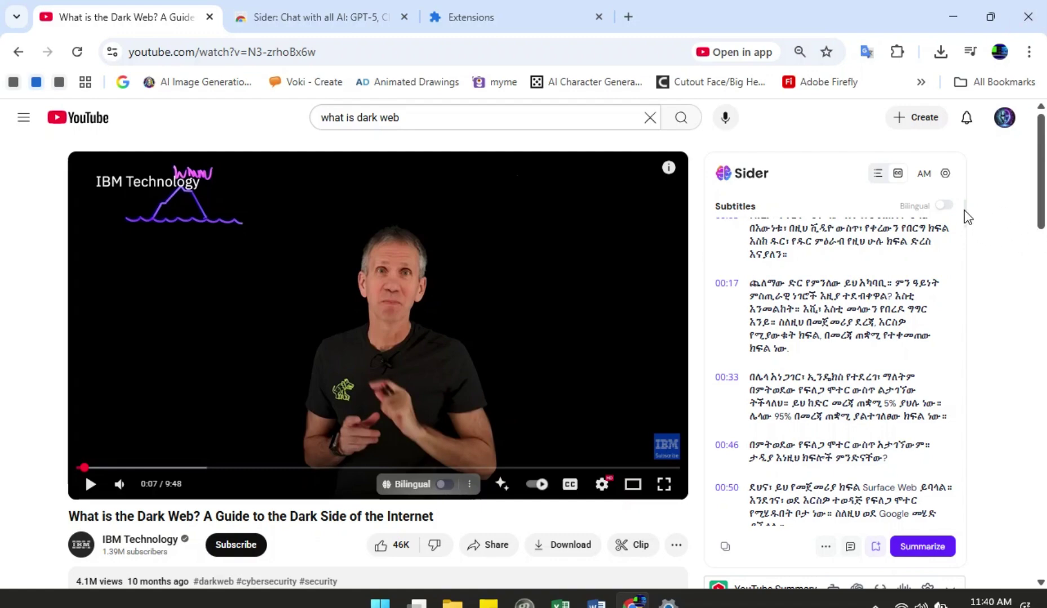
pyautogui.scroll(1, 964, 214)
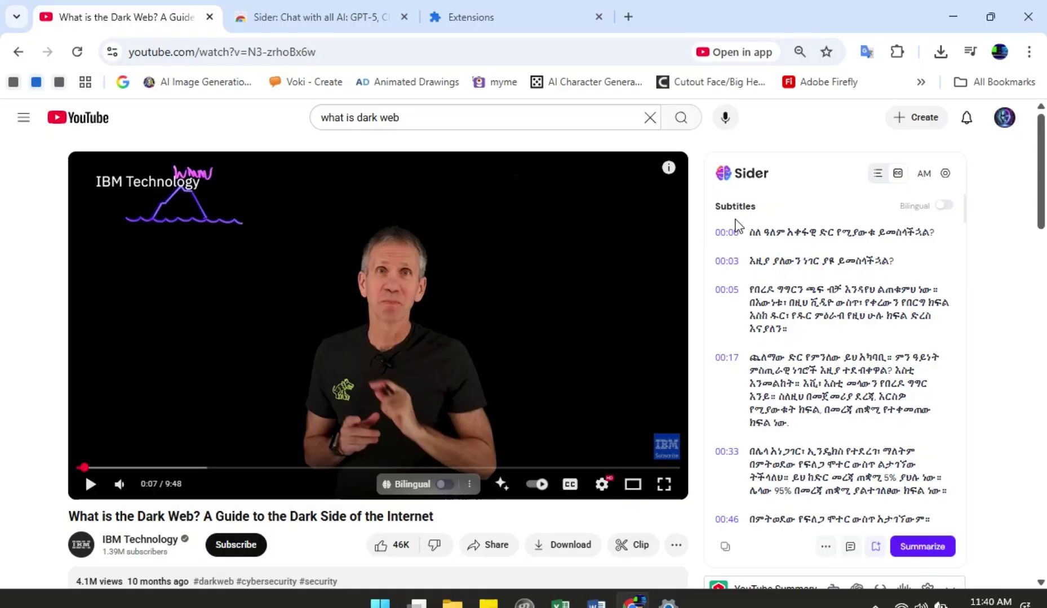
pyautogui.moveTo(751, 232); pyautogui.dragTo(866, 513)
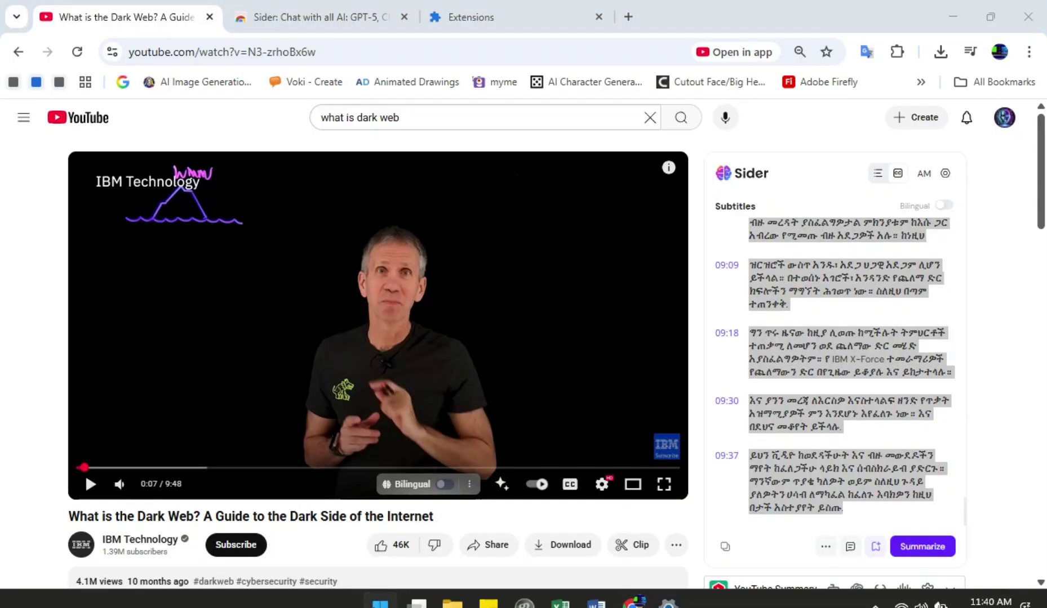
# Open Word and create a blank document
pyautogui.click(380, 603)
pyautogui.write('word')
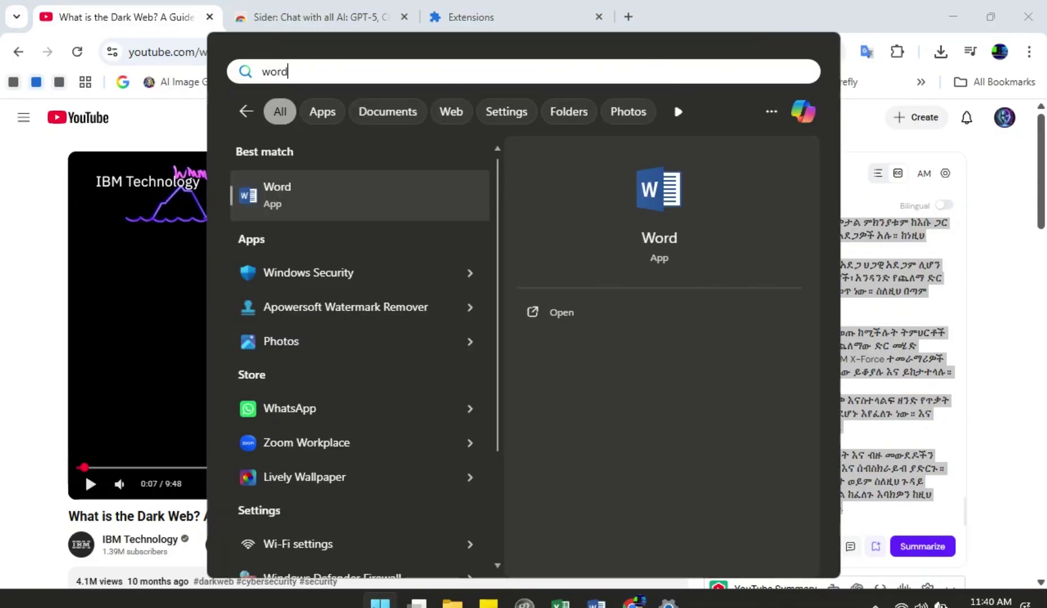
pyautogui.click(651, 189)
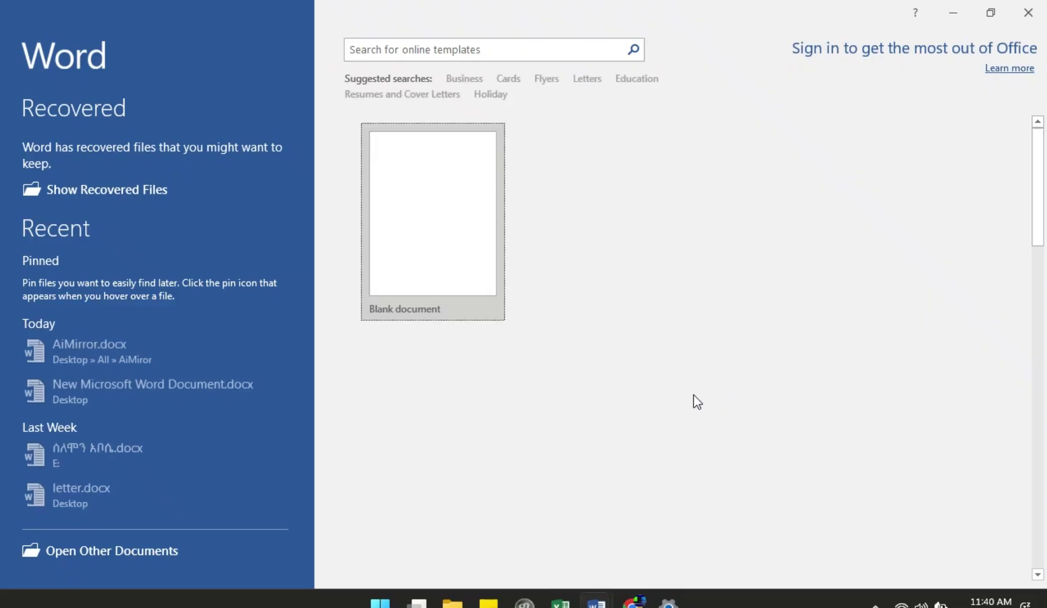
pyautogui.click(473, 188)
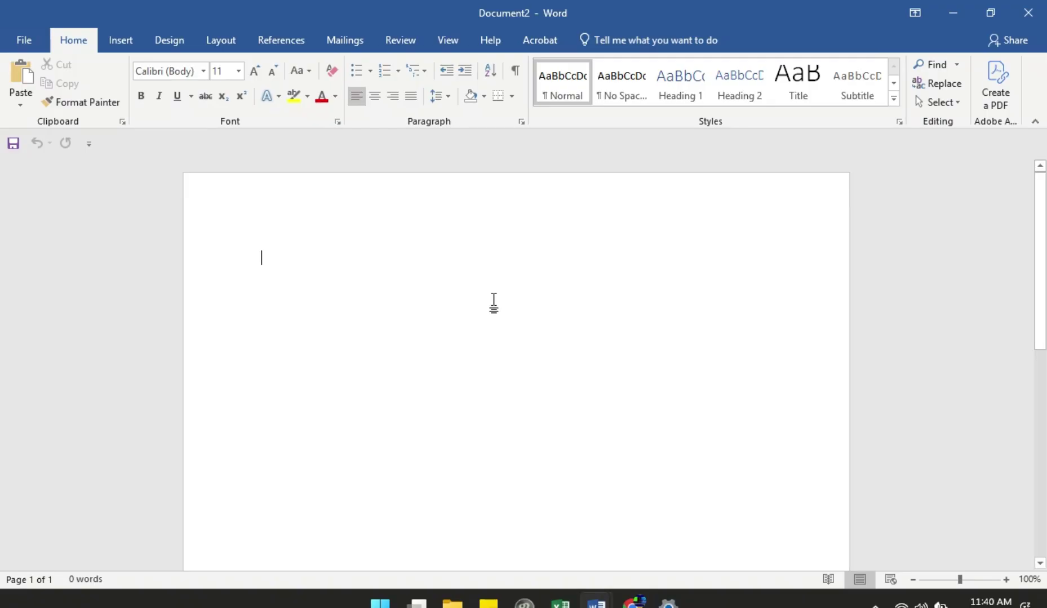
# Paste the copied Amharic subtitle text into the blank document and start new lines below it
pyautogui.hotkey('ctrl', 'v')
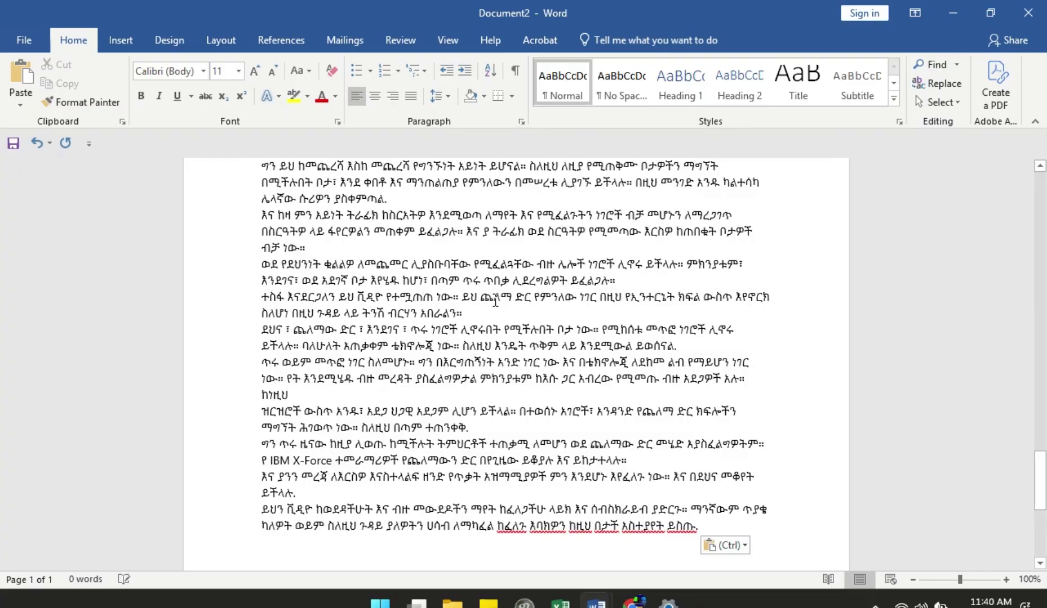
pyautogui.press('Return')
pyautogui.press('Return')
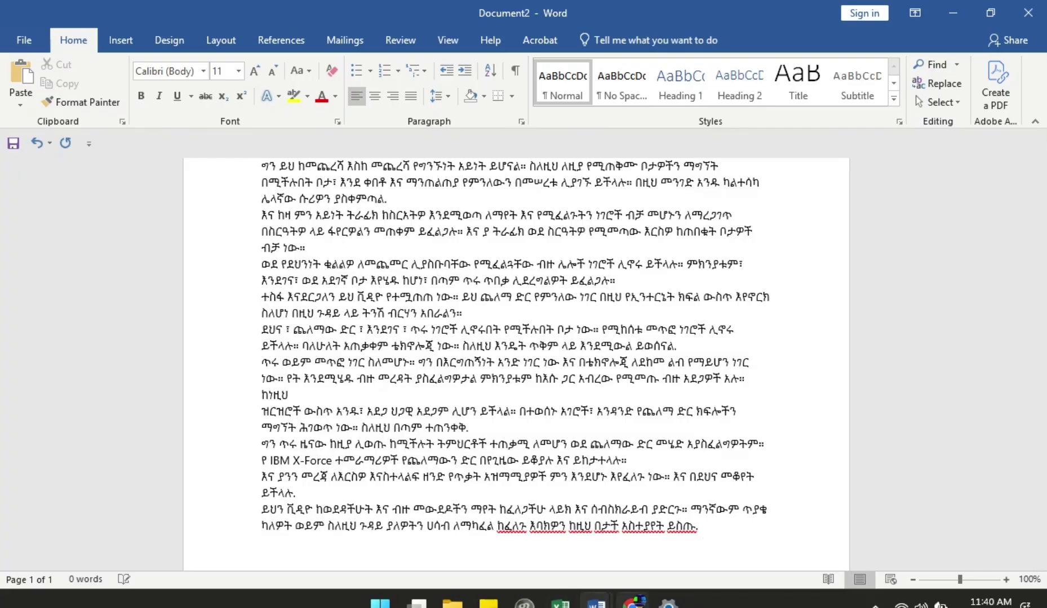
# Switch back to the YouTube video in Chrome, set Sider's subtitles to English and select all their text from 00:00 through the 09:37 entry
pyautogui.click(633, 603)
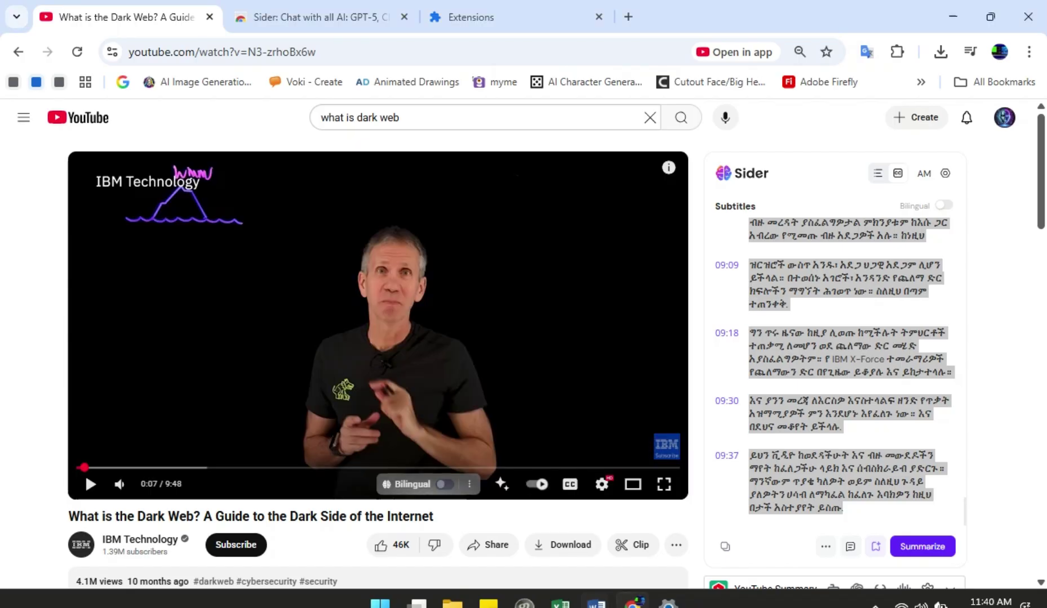
pyautogui.click(922, 175)
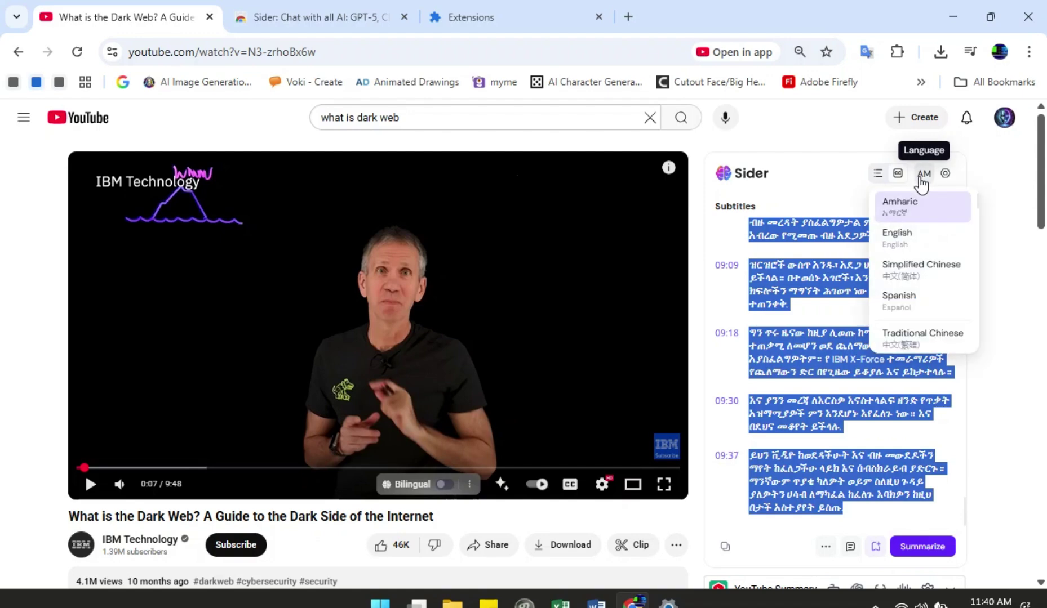
pyautogui.click(902, 246)
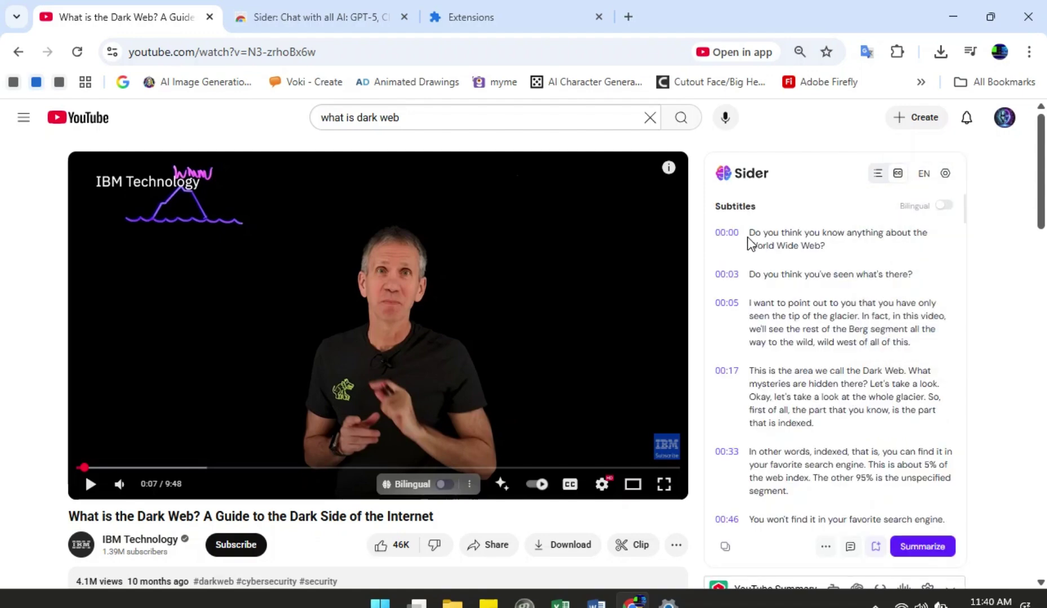
pyautogui.moveTo(750, 232); pyautogui.dragTo(914, 528)
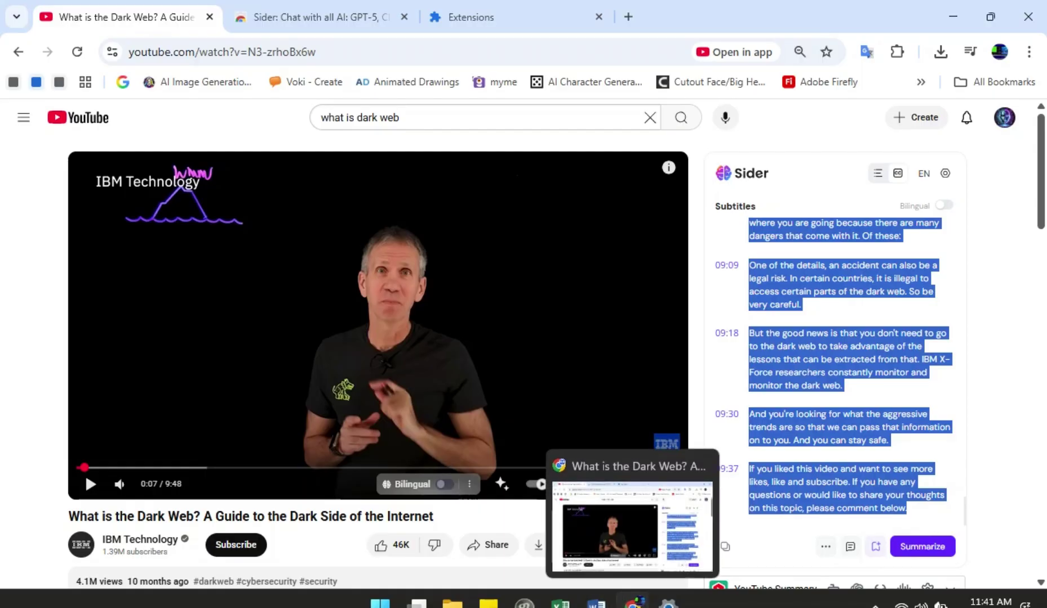
# Return to the Word document and add empty lines below the end of the Amharic text
pyautogui.click(595, 602)
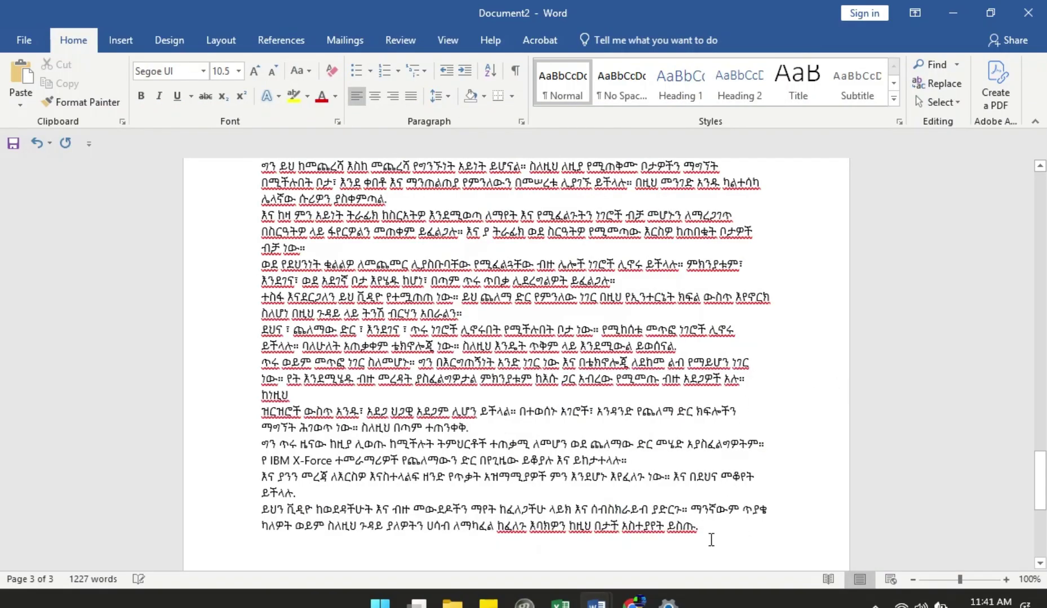
pyautogui.press('Return')
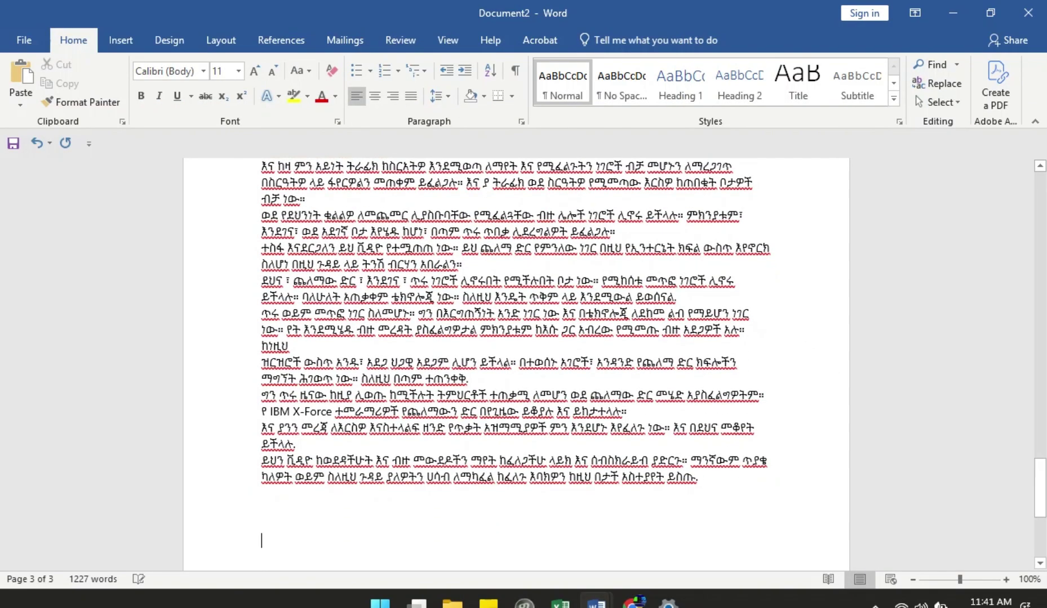